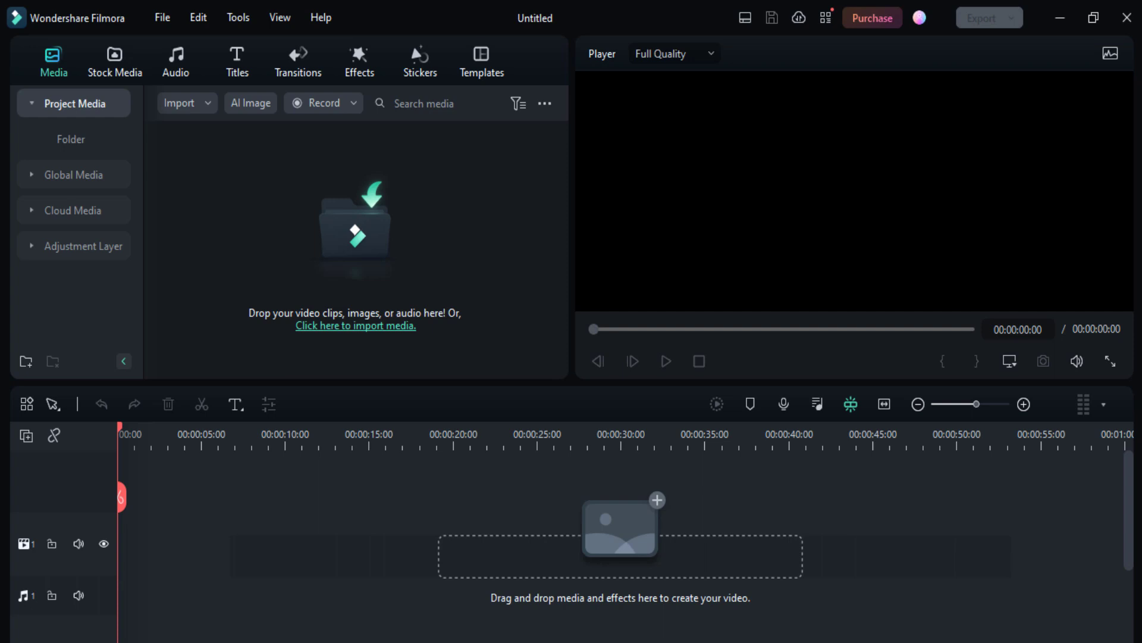
- Import the pexels coffee clip onto the start of the video track and dismiss the settings prompt
left_click(319, 239)
scroll(319, 241, "down", 1)
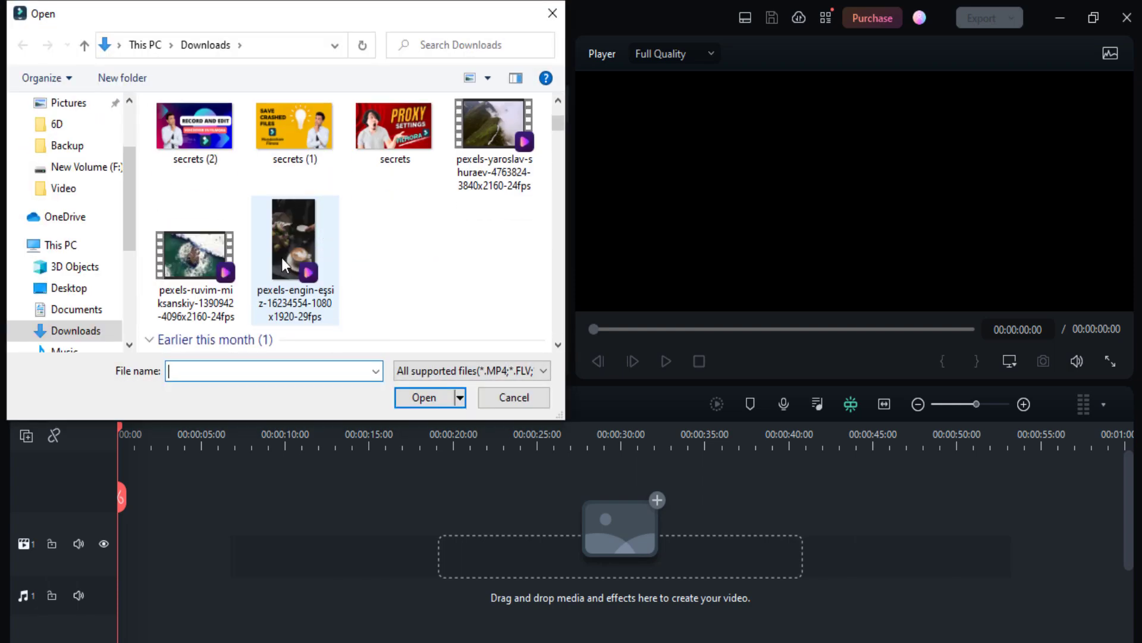
key("Escape")
left_click_drag(272, 214, 125, 524)
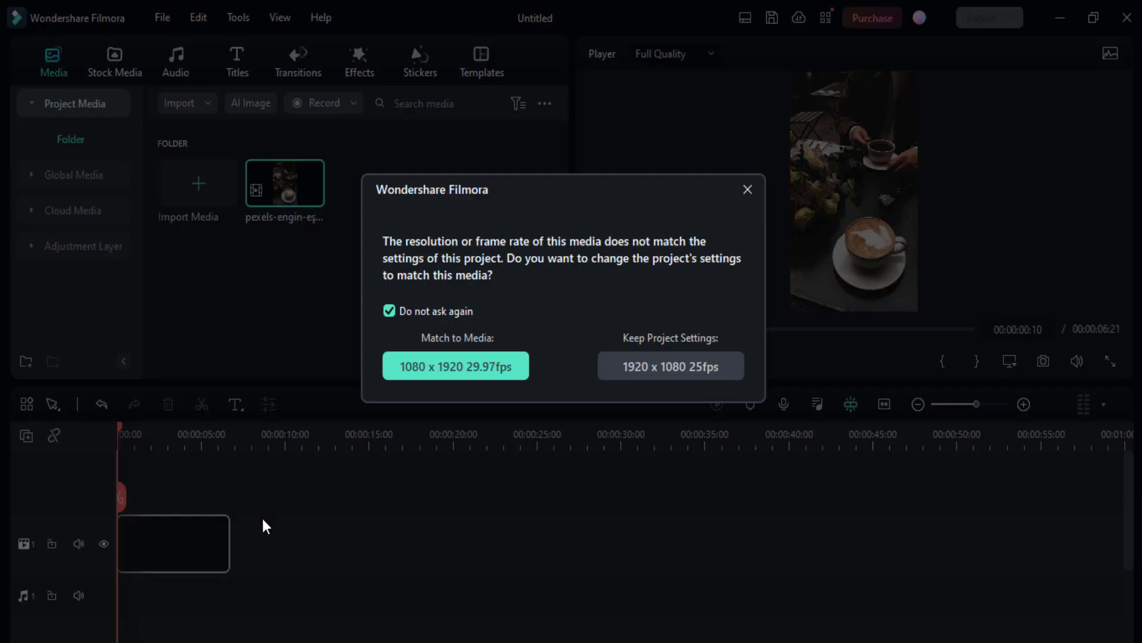
key("Return")
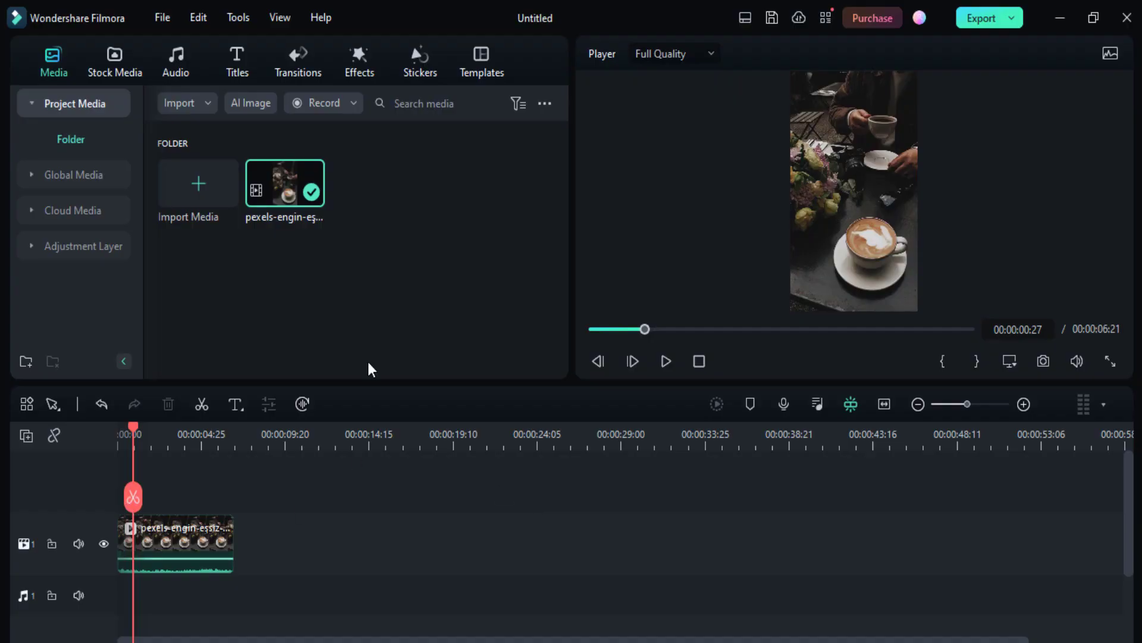
- Set up a voiceover recording using the Realtek High Definition Audio microphone with Input Audio
left_click(340, 107)
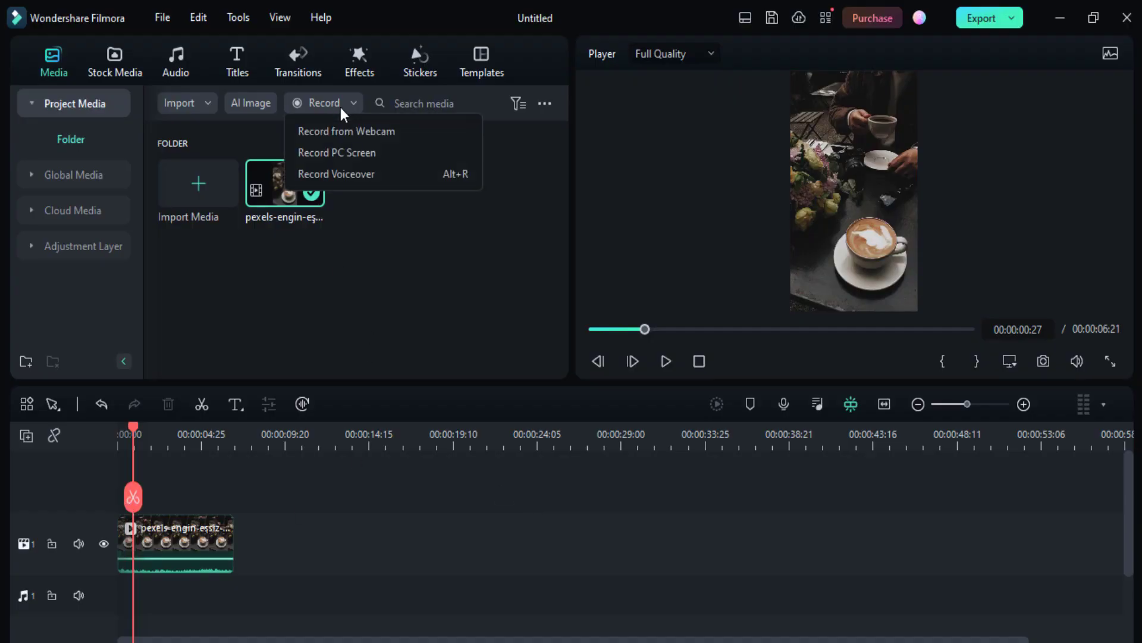
left_click(373, 175)
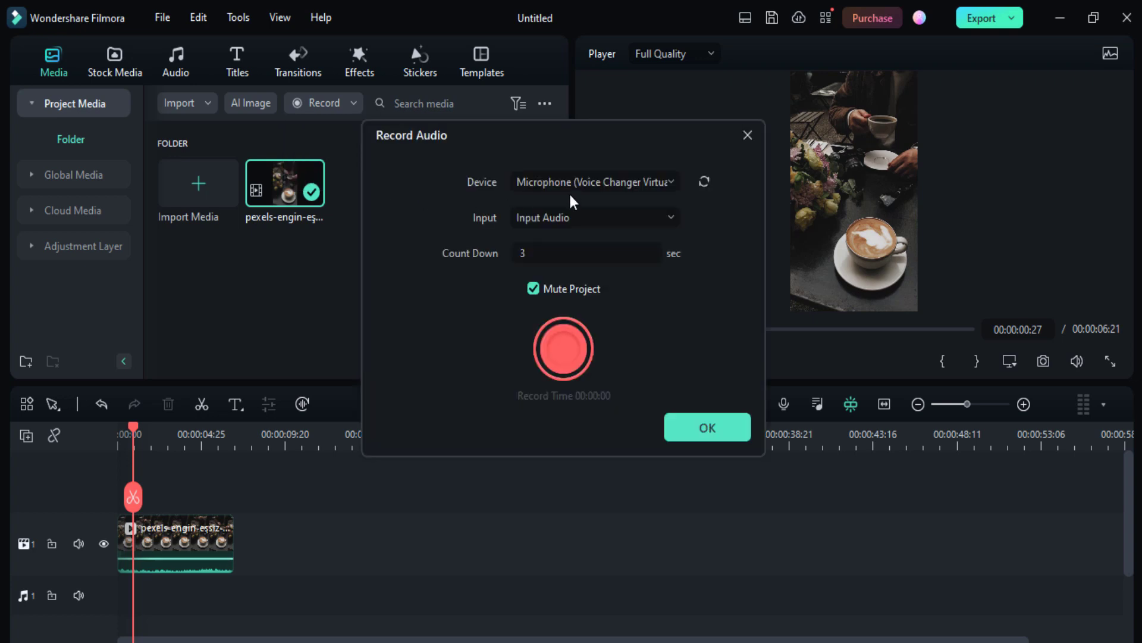
left_click(617, 184)
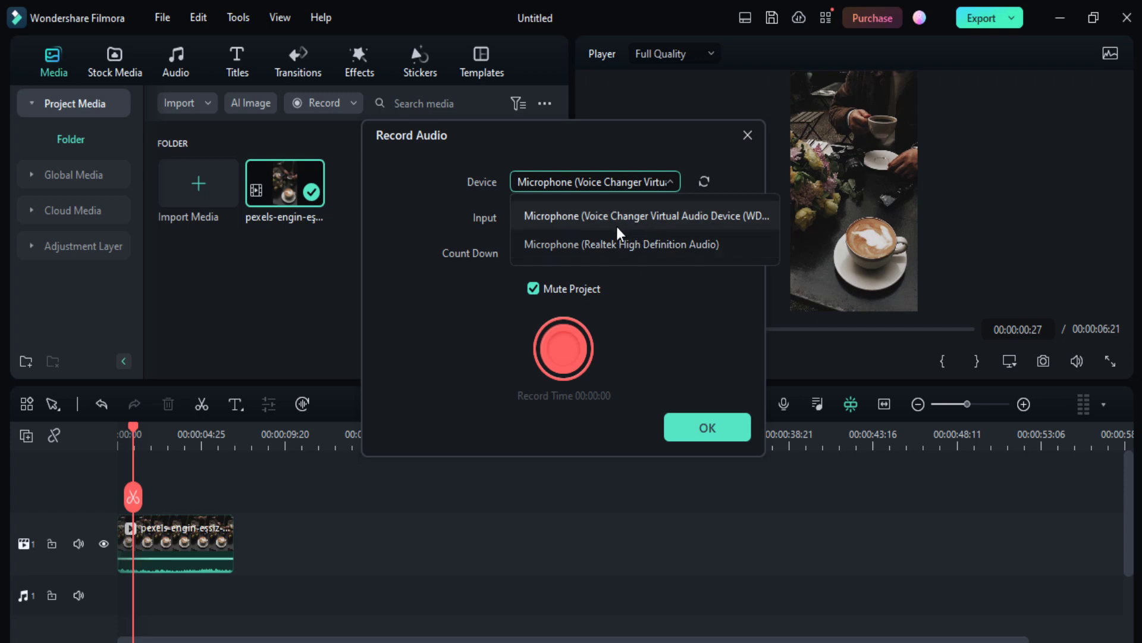
left_click(631, 254)
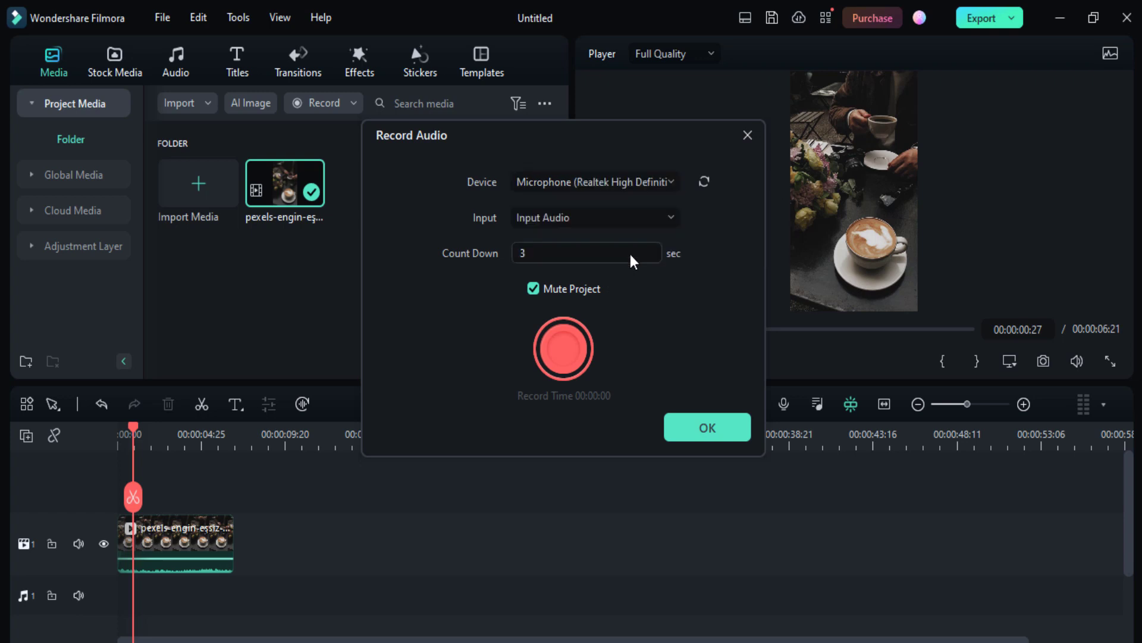
left_click(611, 218)
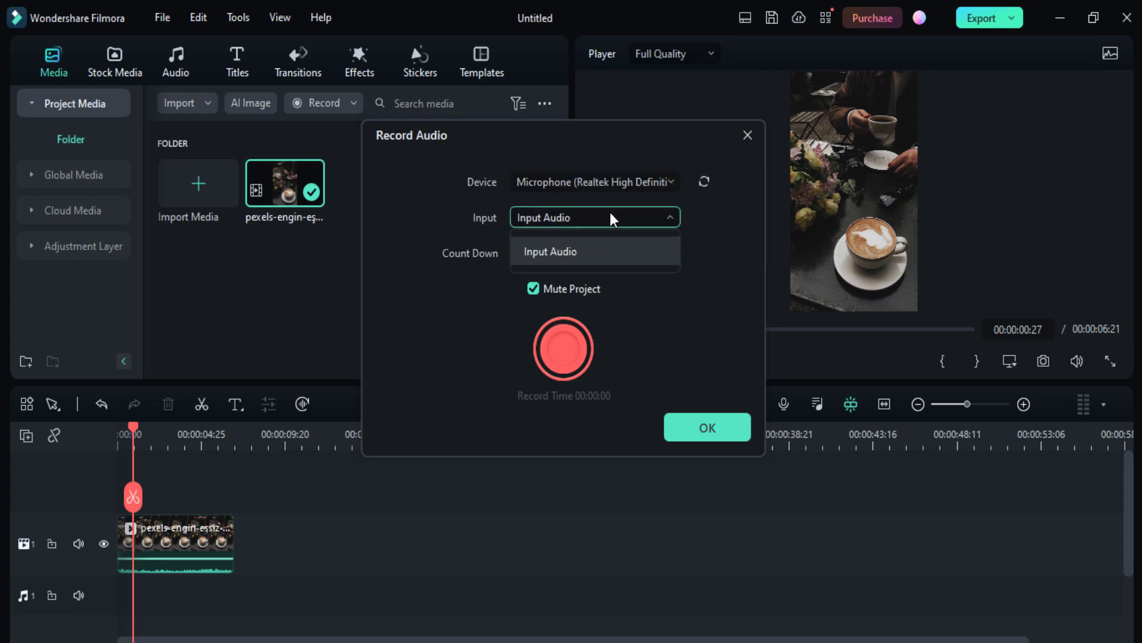
left_click(611, 219)
- Keep the 3-second countdown, toggle Mute Project, and start recording the voiceover
left_click(616, 254)
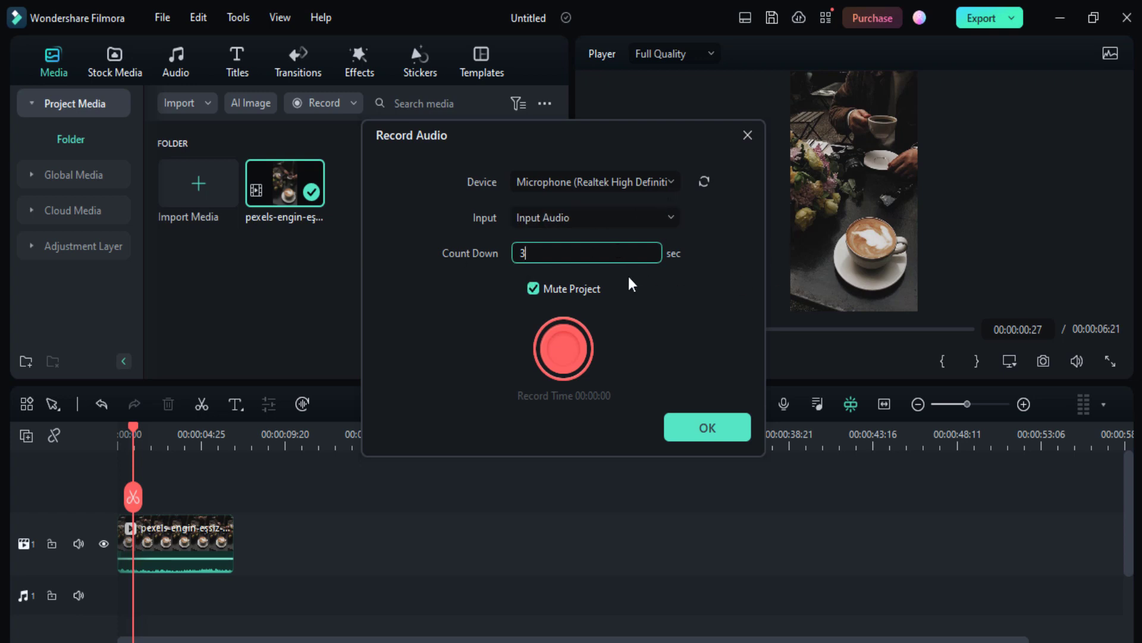
left_click(512, 314)
left_click(532, 294)
left_click(532, 294)
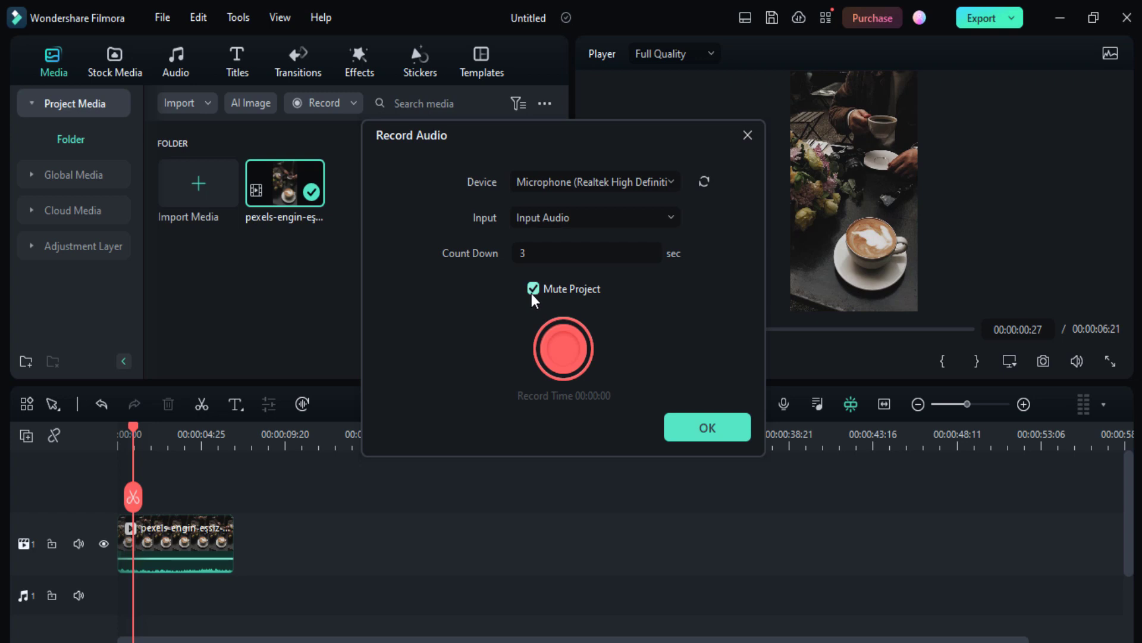
left_click(533, 292)
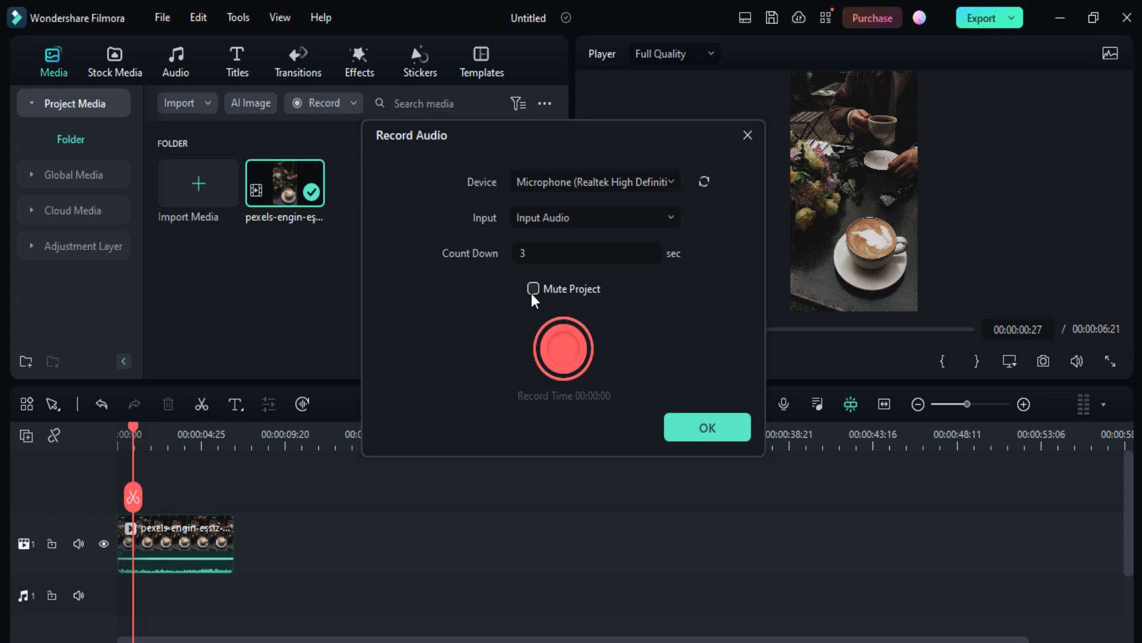
left_click(570, 359)
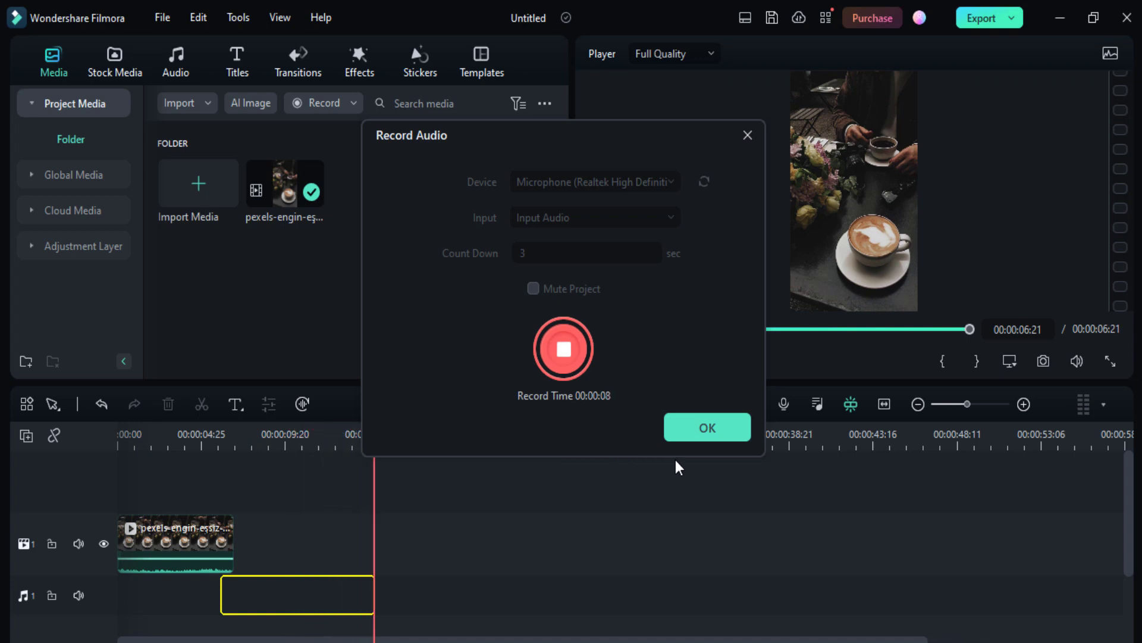
- Add the REC voiceover clip, move it to 0:00 on the audio track, and park the playhead near 3 s
left_click(724, 429)
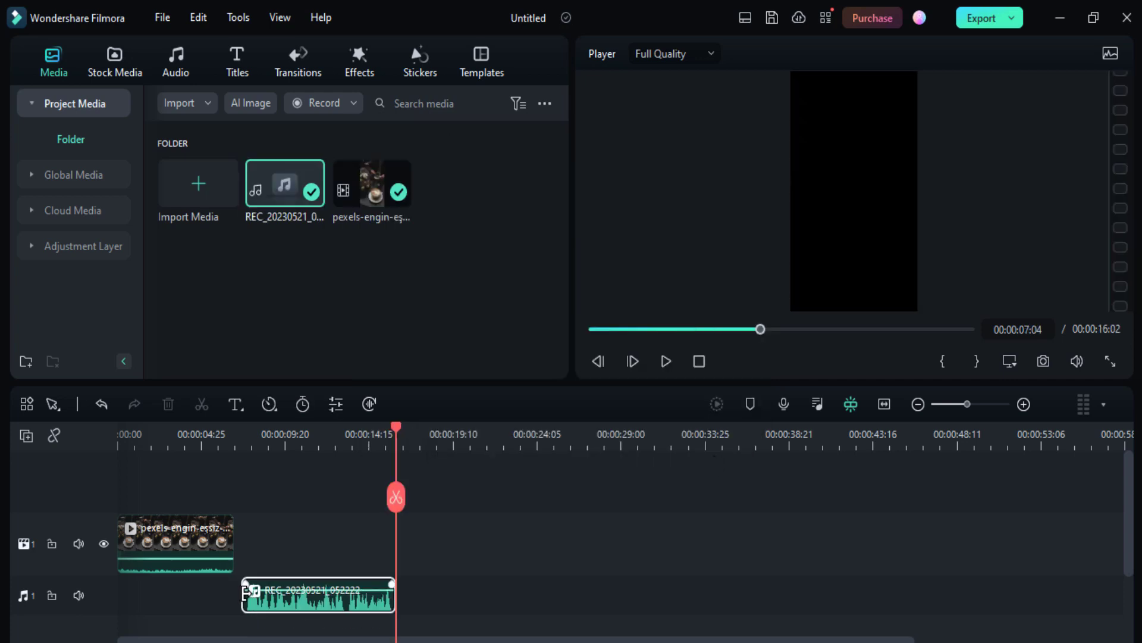
left_click_drag(268, 603, 145, 600)
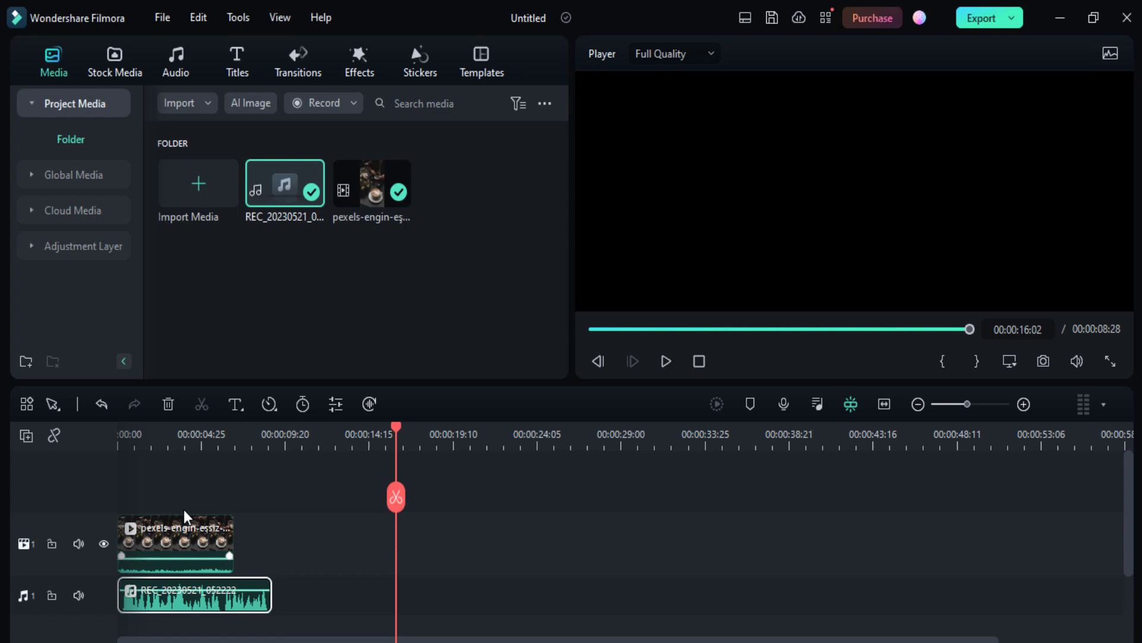
left_click(262, 428)
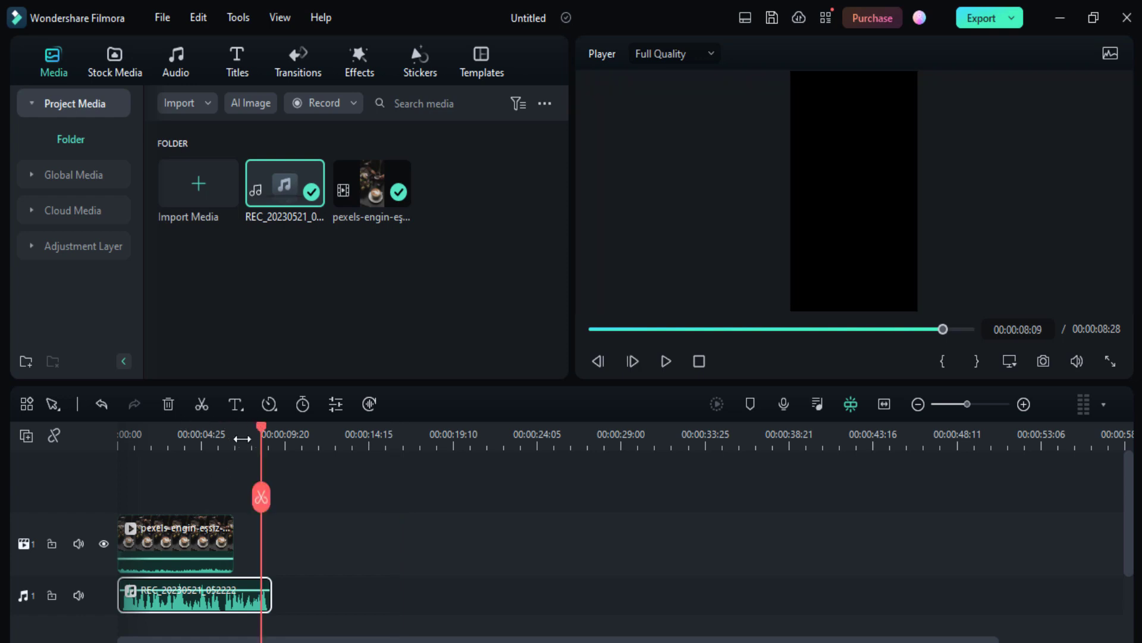
left_click_drag(262, 428, 169, 429)
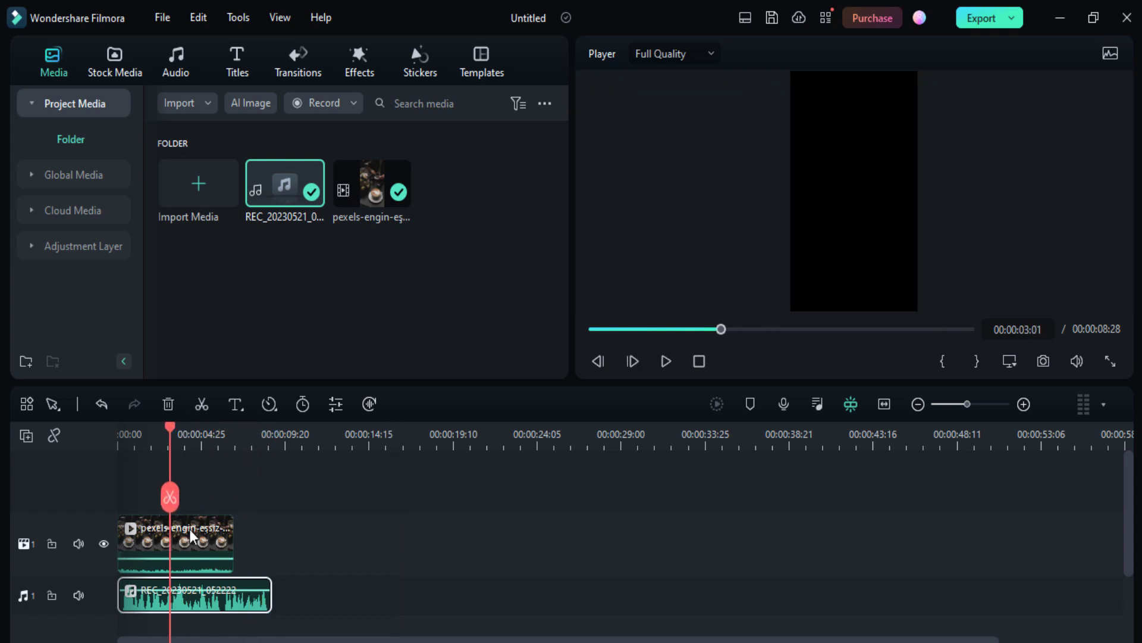
- Open the REC clip's audio settings, then add and remove an adjustment keyframe
double_click(198, 599)
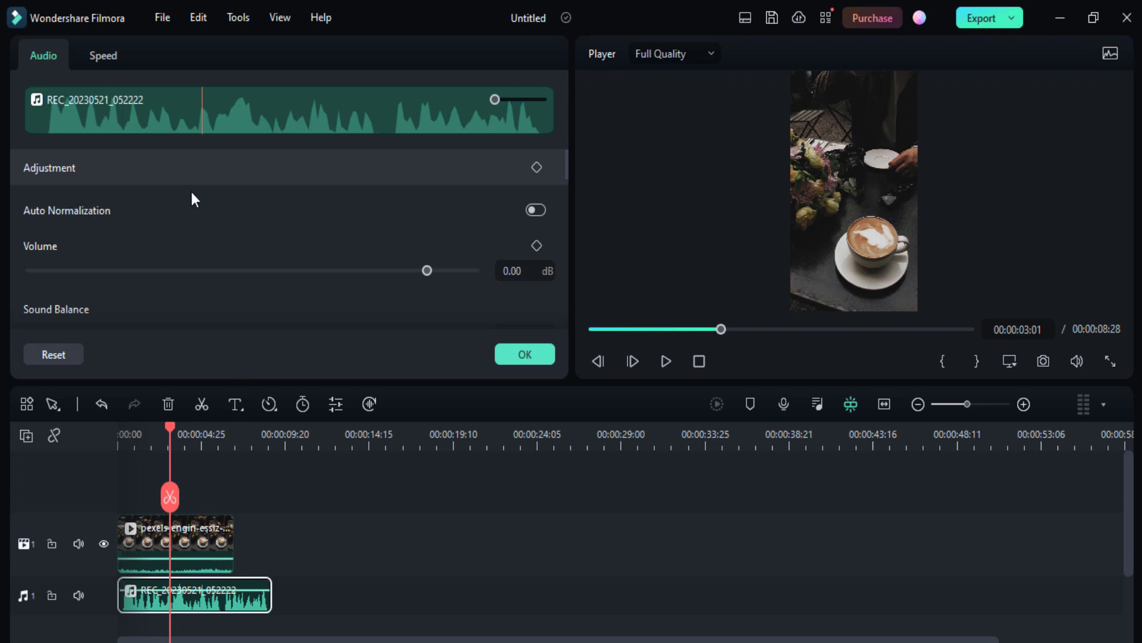
left_click(88, 165)
left_click(88, 165)
left_click(536, 168)
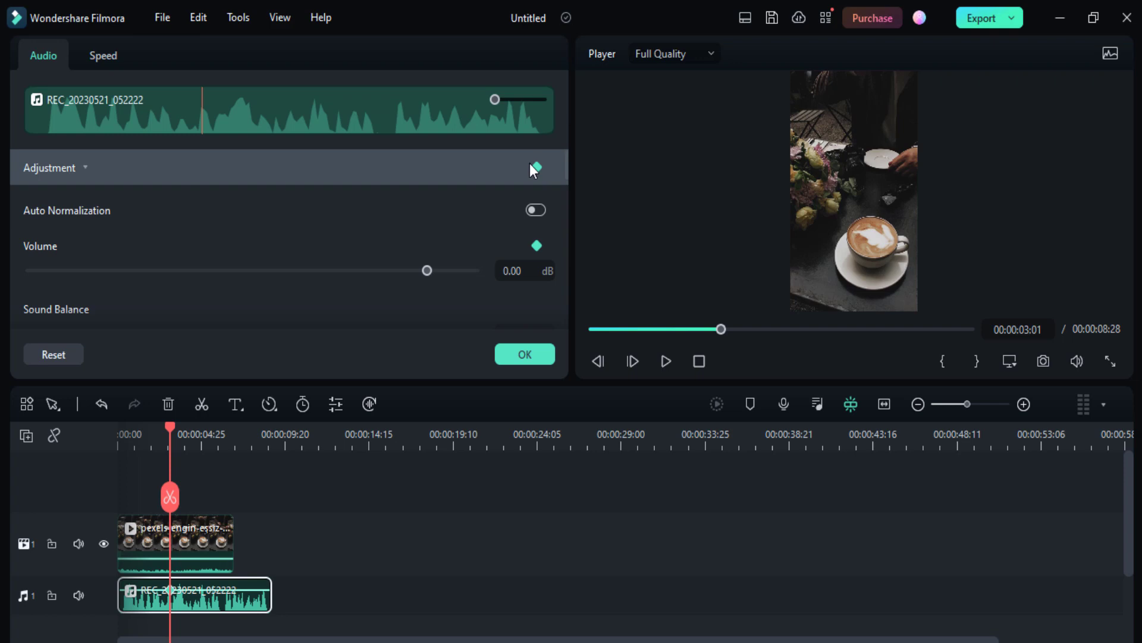
left_click(539, 170)
- Toggle Auto Normalization on and back off, then scroll down to the Equalizer
left_click(536, 210)
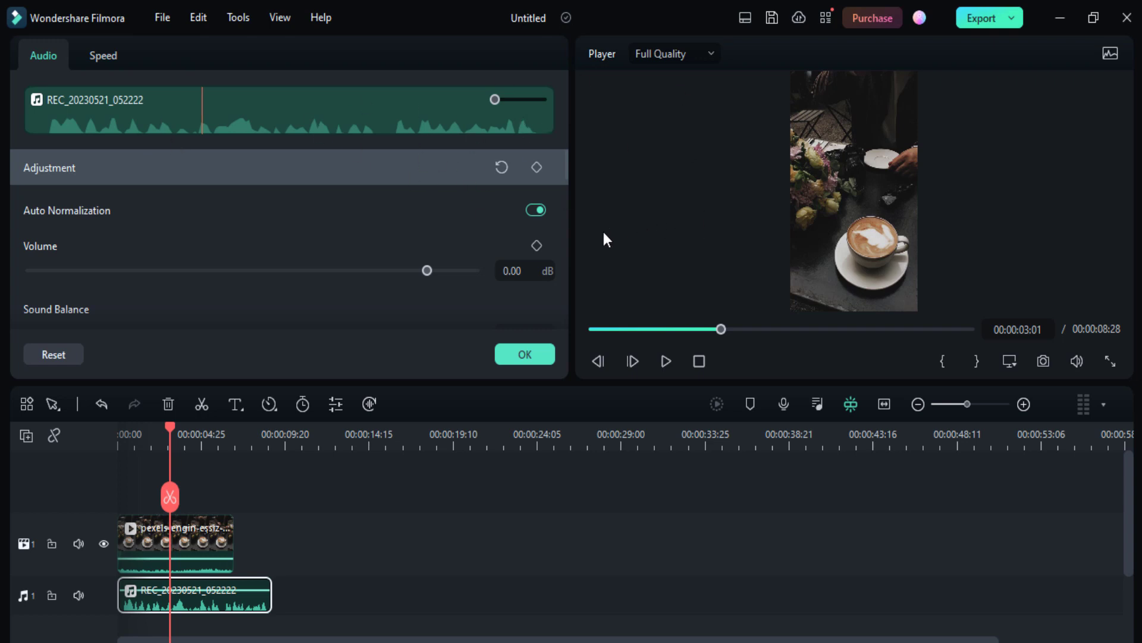
left_click(536, 210)
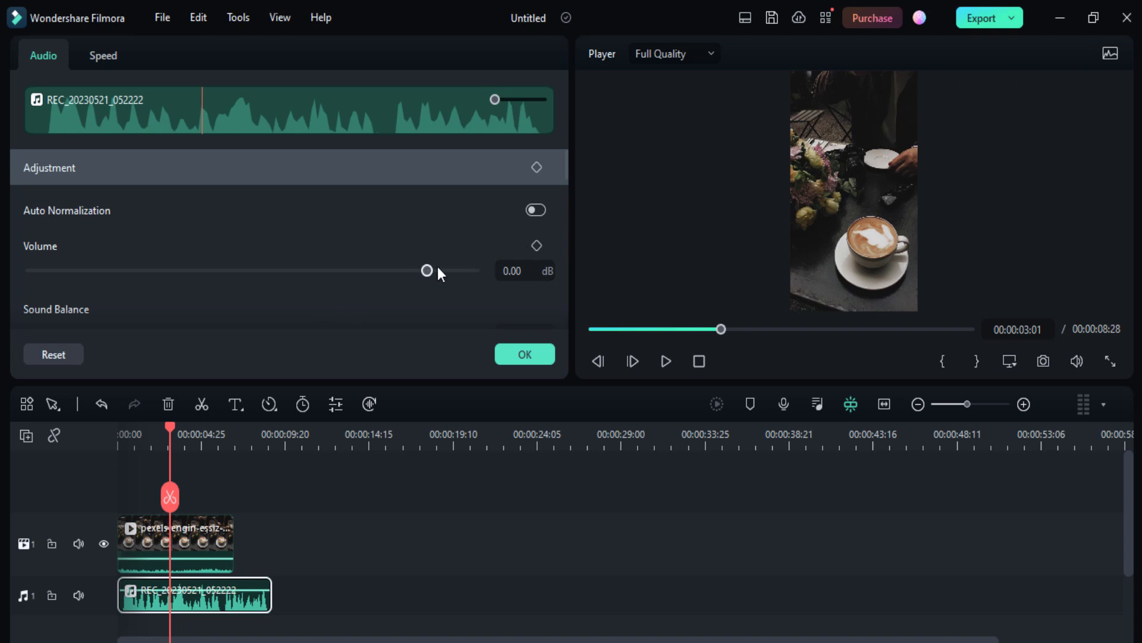
scroll(428, 273, "down", 1)
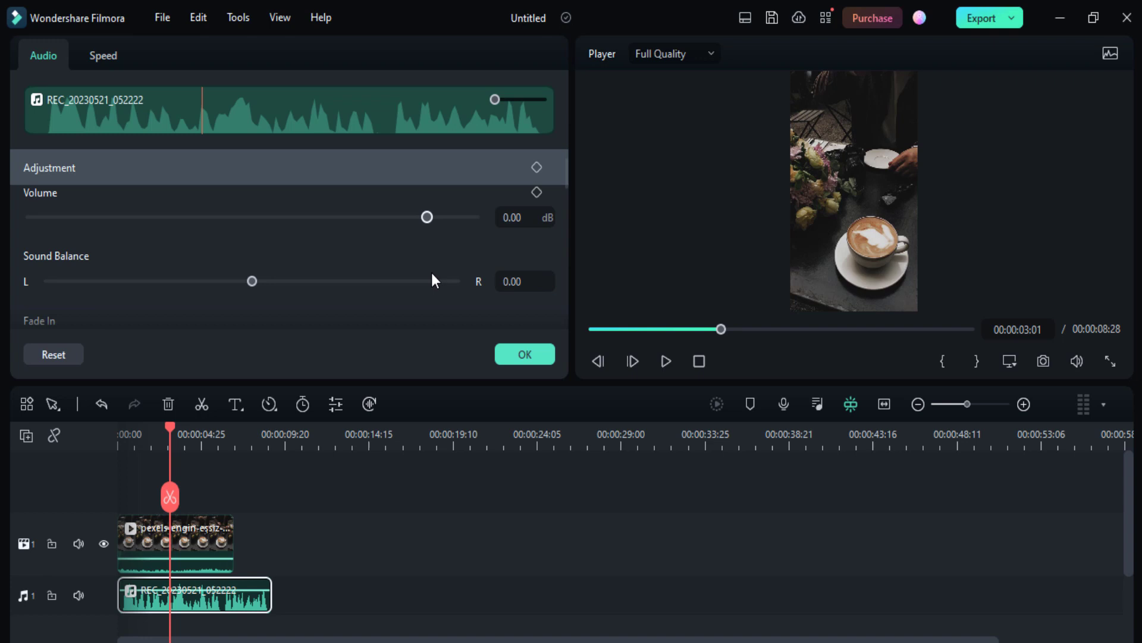
scroll(119, 262, "down", 1)
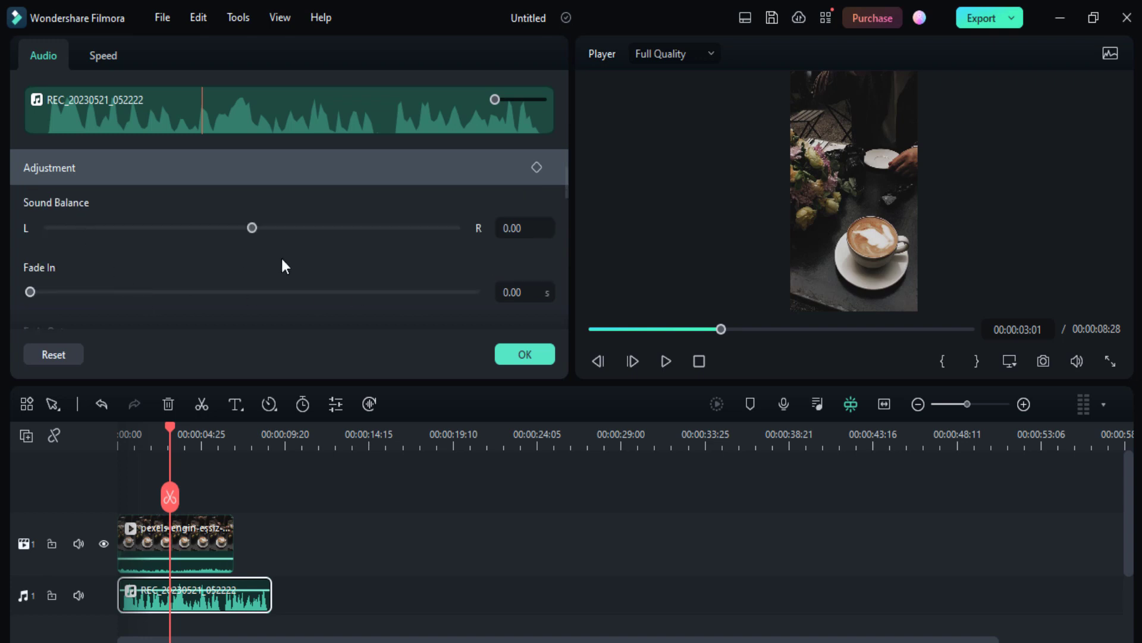
scroll(238, 235, "down", 2)
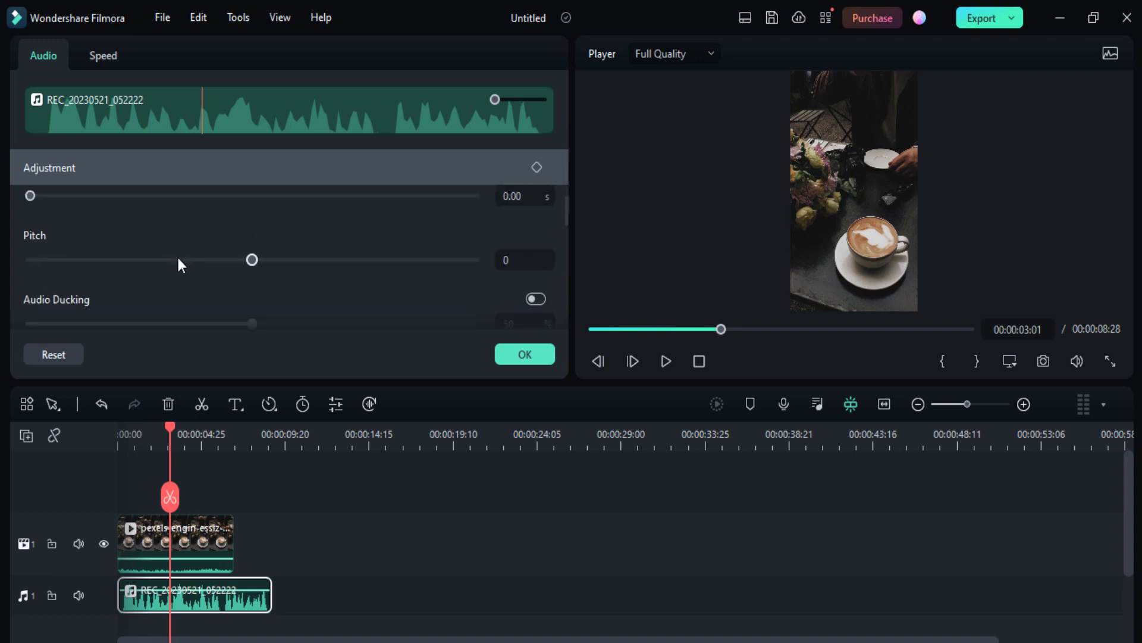
scroll(152, 304, "down", 2)
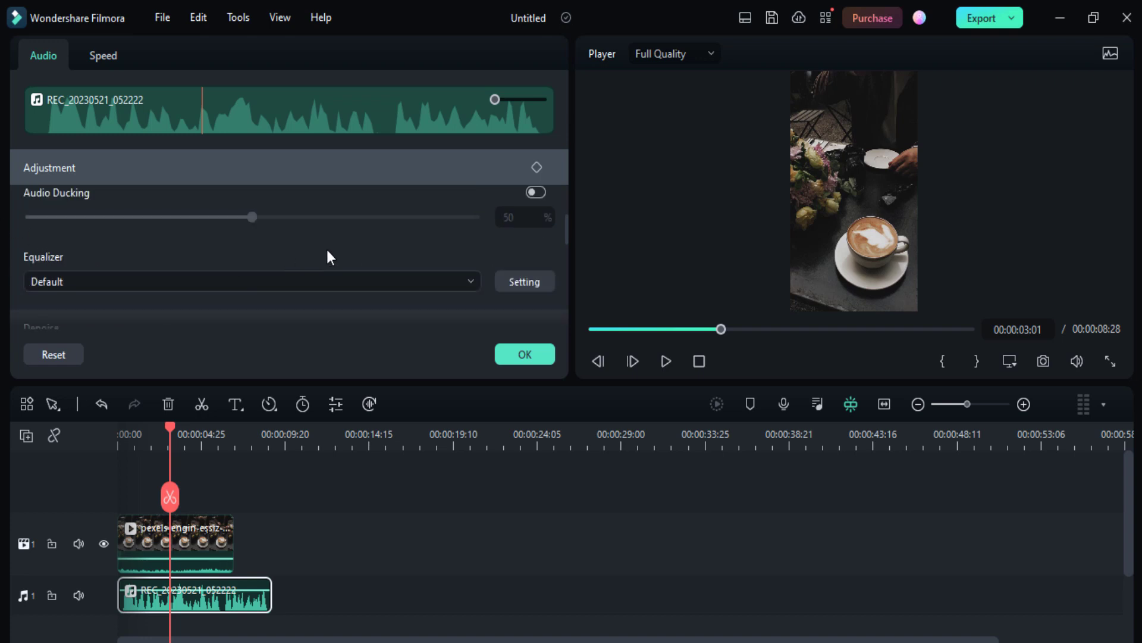
- Choose the Custom equalizer, raise the 4k band to 1.06, apply, and play the project
left_click(472, 280)
scroll(376, 429, "down", 3)
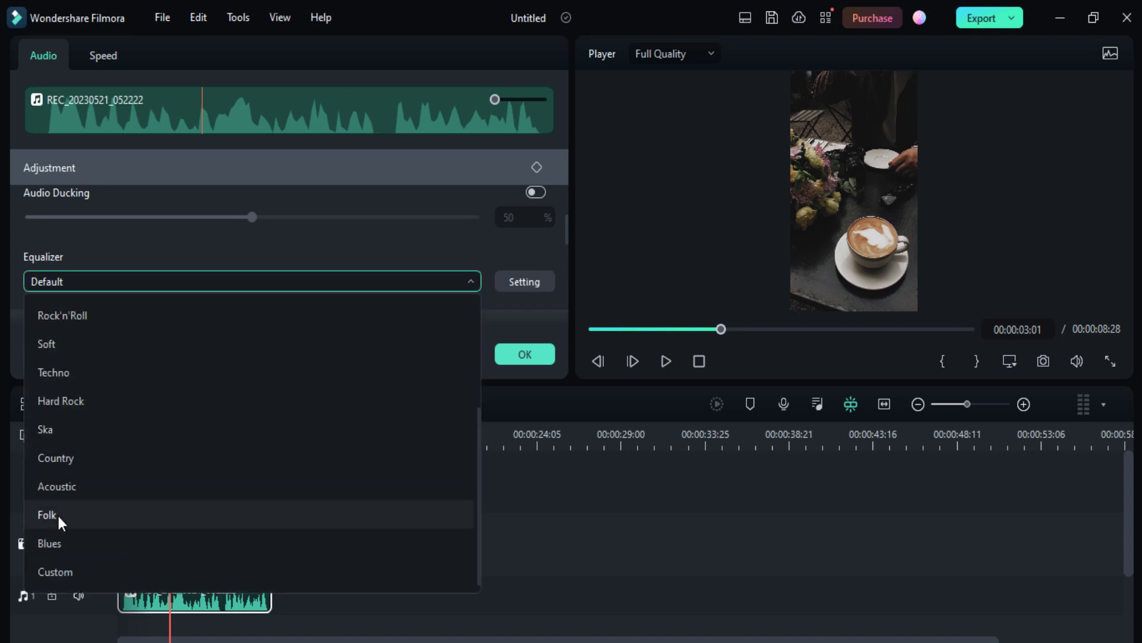
left_click(66, 570)
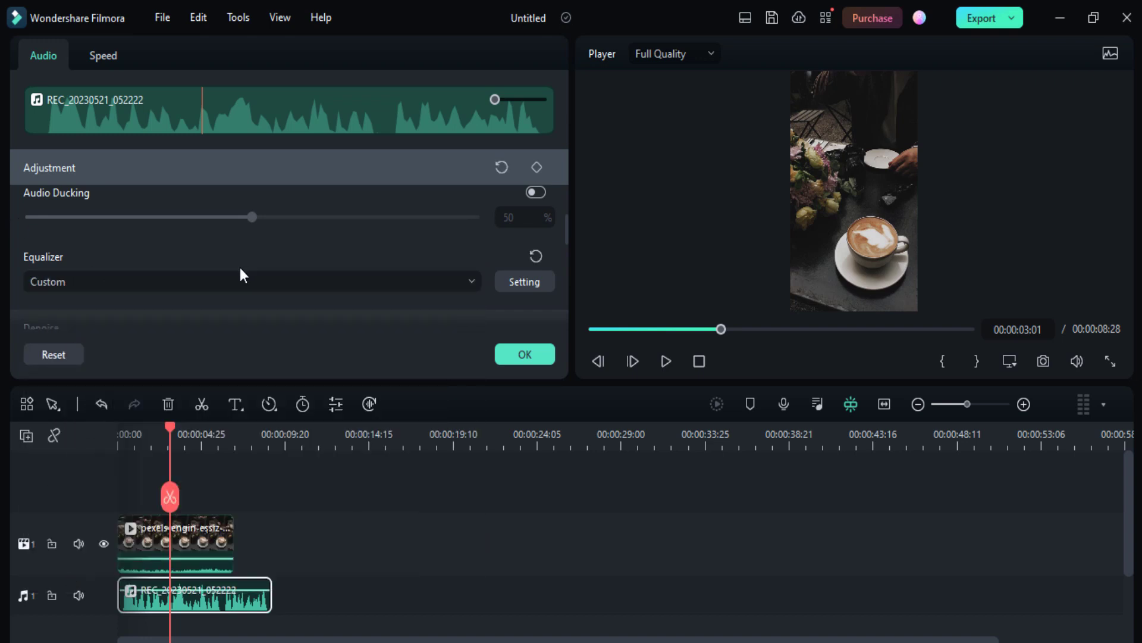
left_click(529, 286)
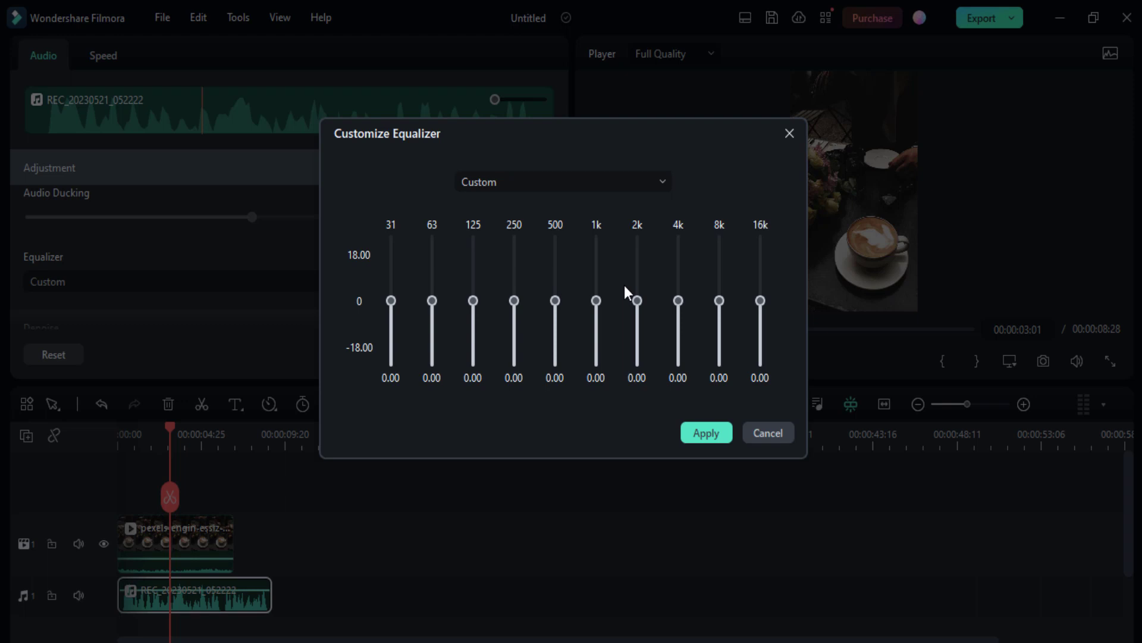
left_click_drag(680, 302, 720, 273)
left_click(703, 436)
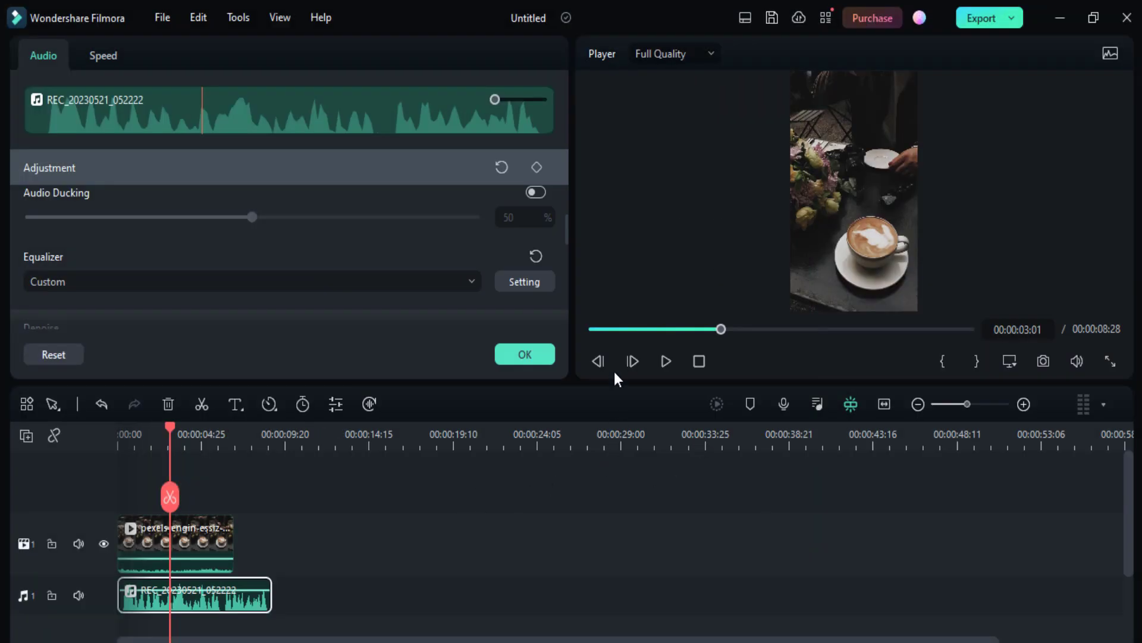
left_click(667, 361)
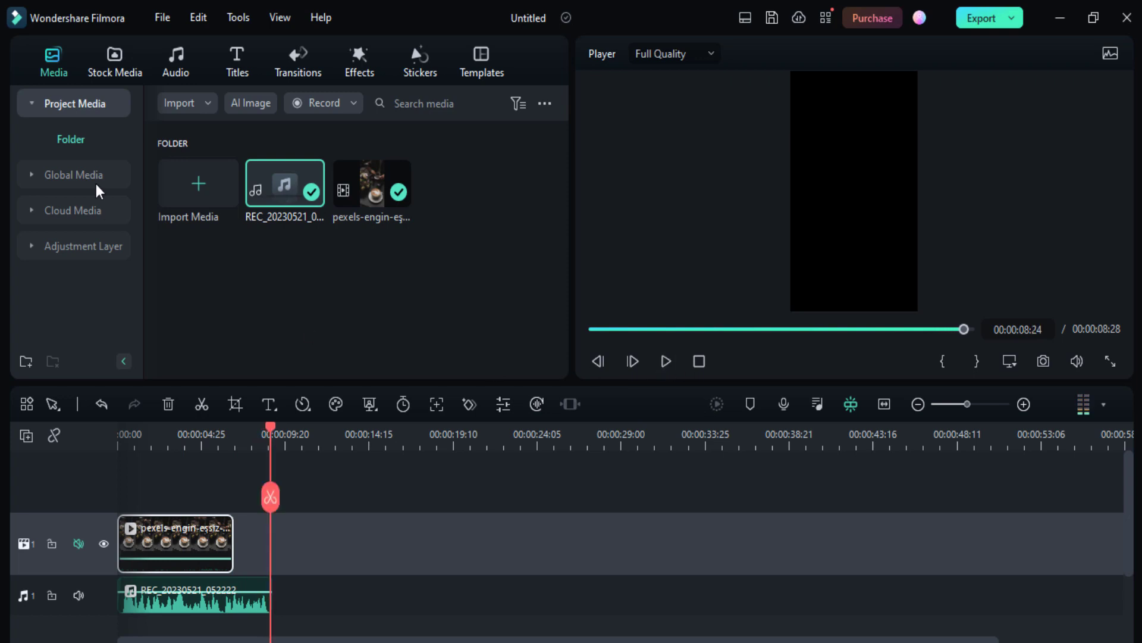
- Turn on Denoise Wind Removal in the voiceover clip's audio settings
double_click(218, 605)
scroll(249, 318, "down", 5)
scroll(248, 322, "down", 3)
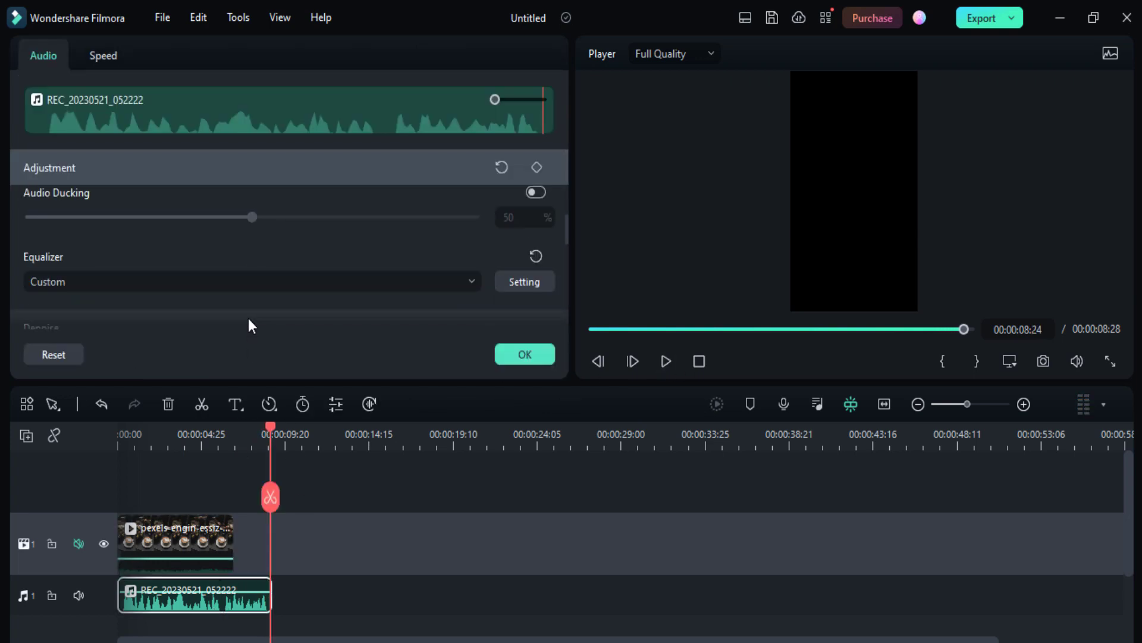
scroll(426, 290, "down", 3)
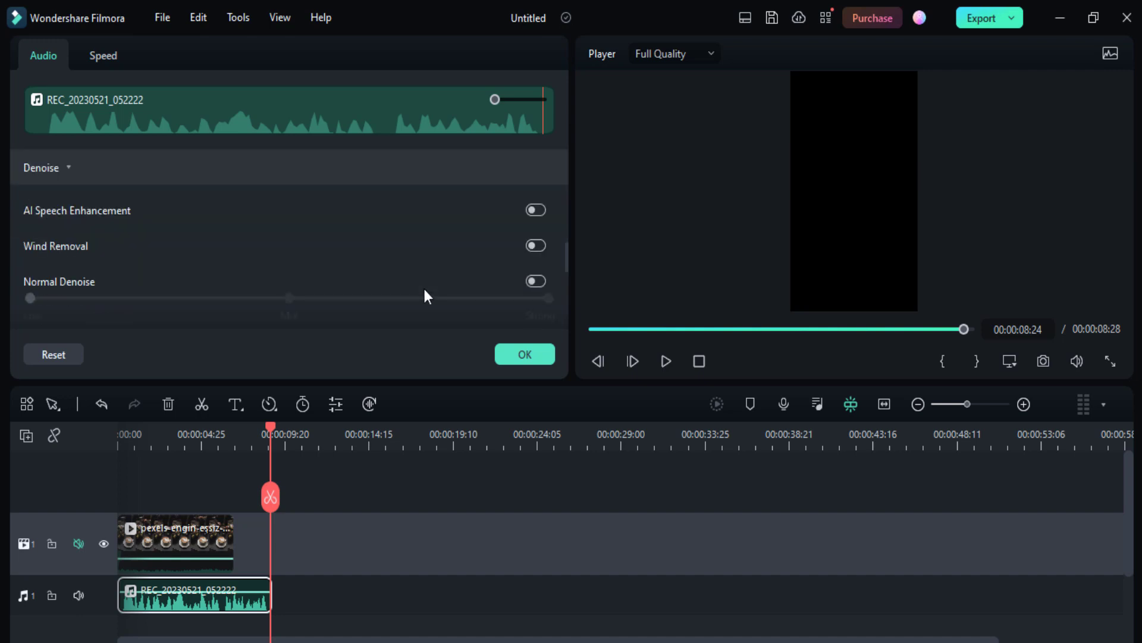
left_click(540, 245)
- Look through the remaining audio options, then show the voiceover's Speed settings
scroll(329, 235, "down", 1)
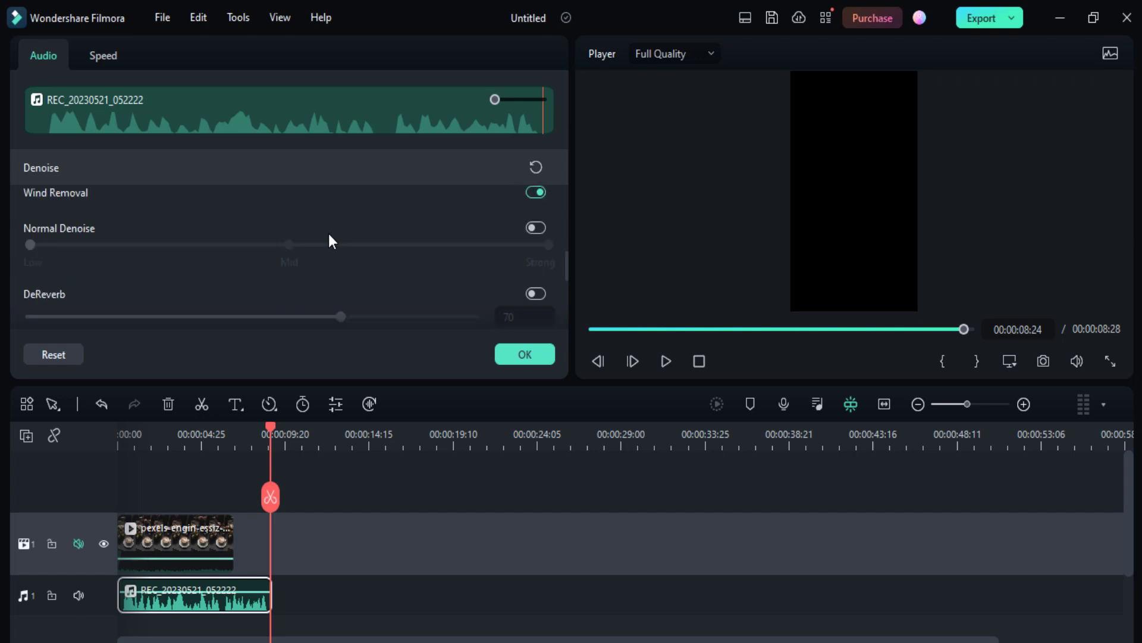
scroll(328, 234, "down", 2)
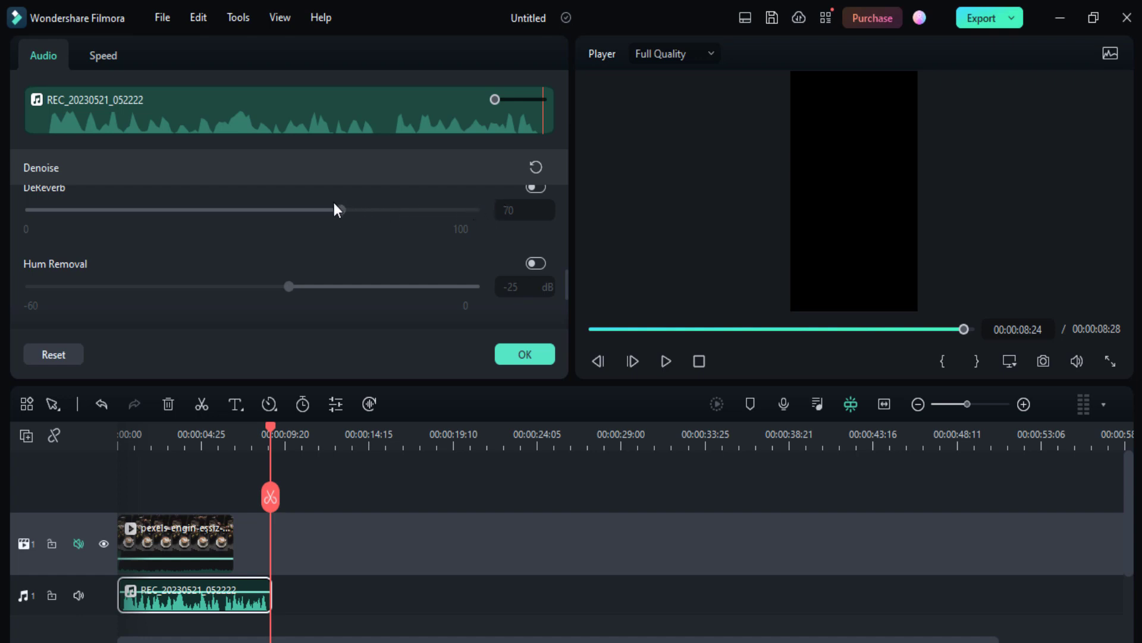
scroll(256, 260, "down", 1)
scroll(245, 268, "down", 2)
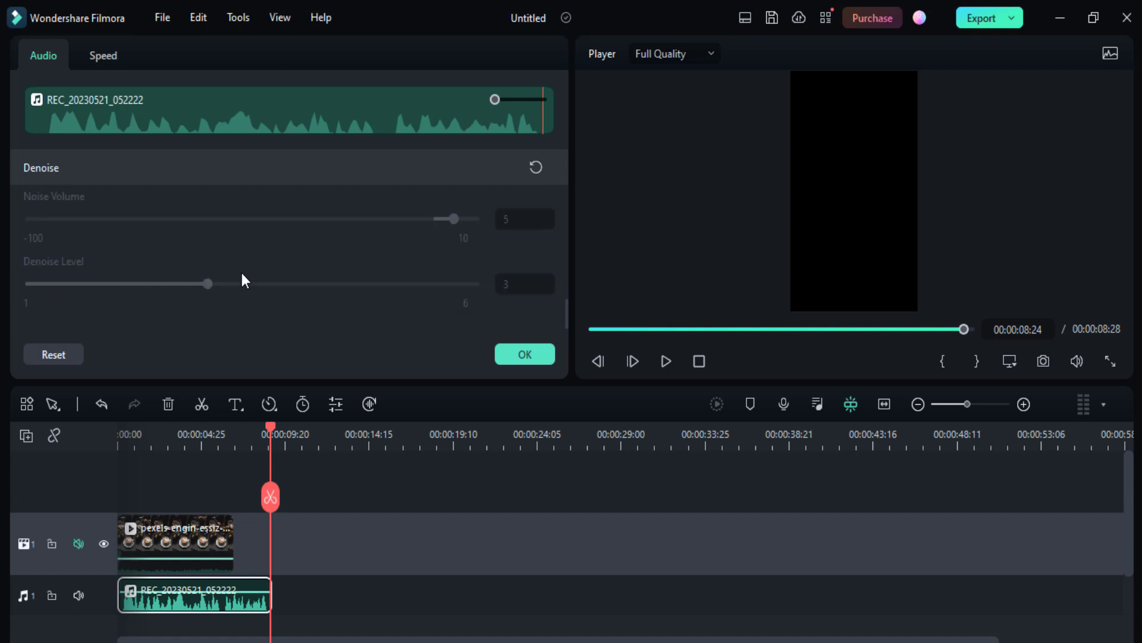
scroll(241, 272, "up", 4)
scroll(242, 273, "down", 1)
scroll(242, 272, "up", 1)
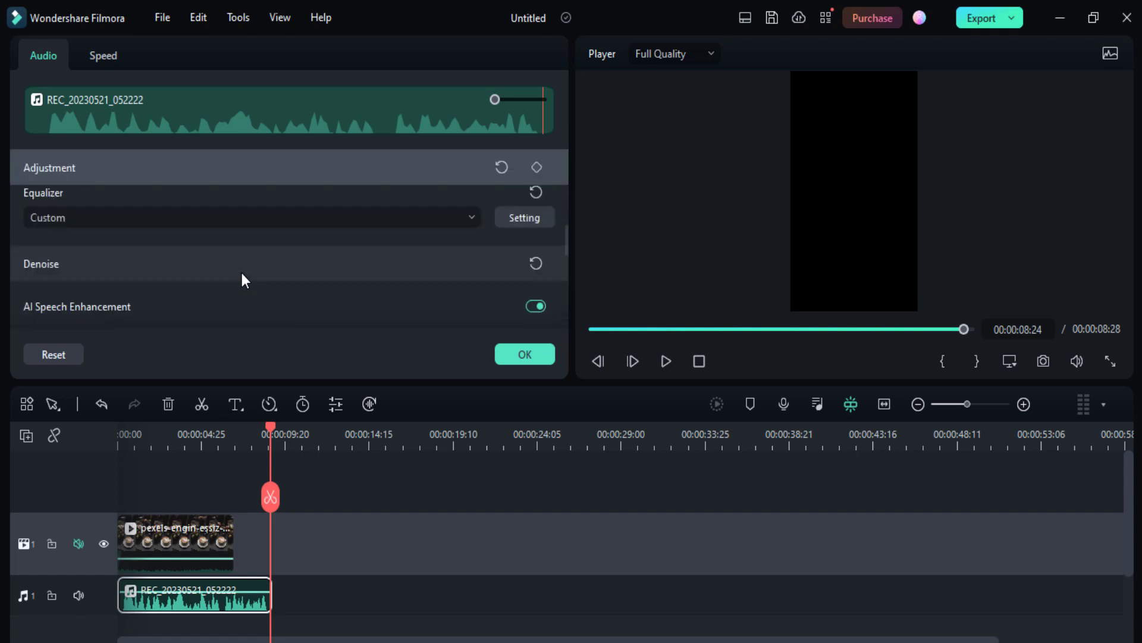
scroll(198, 277, "up", 5)
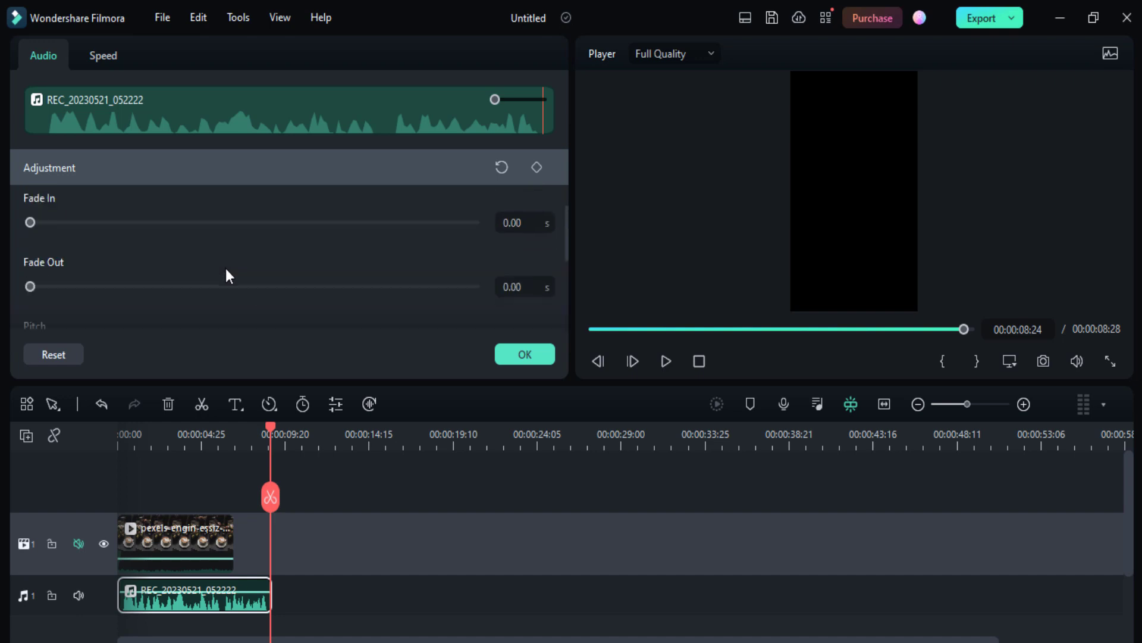
left_click(99, 67)
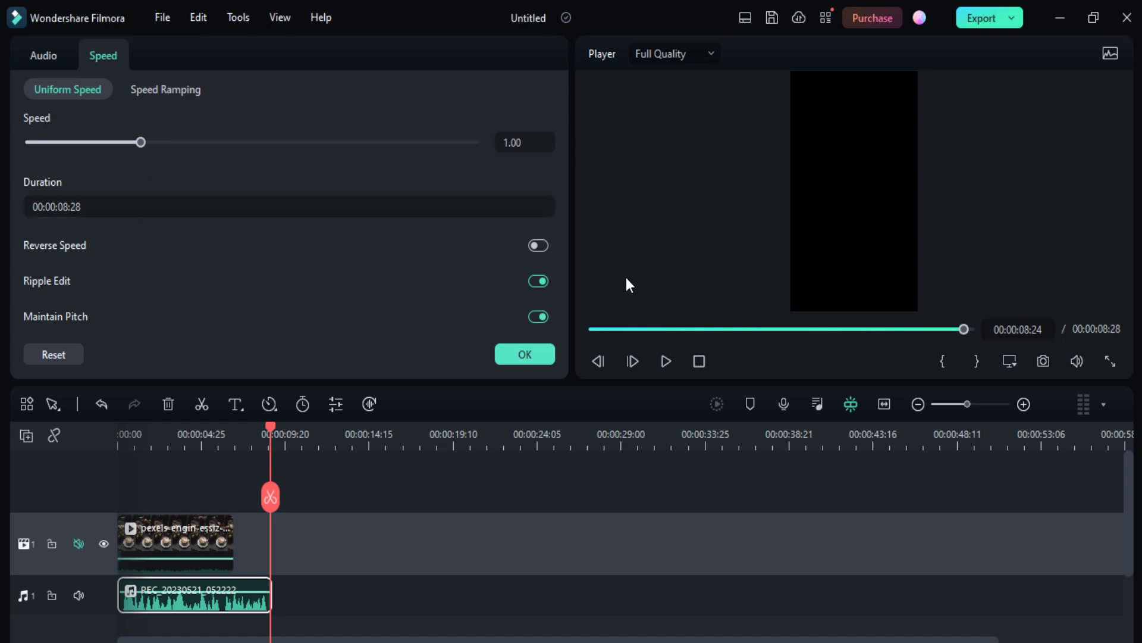
- Apply the Customize speed ramp preset to the voiceover, then return to its Audio settings
left_click(173, 93)
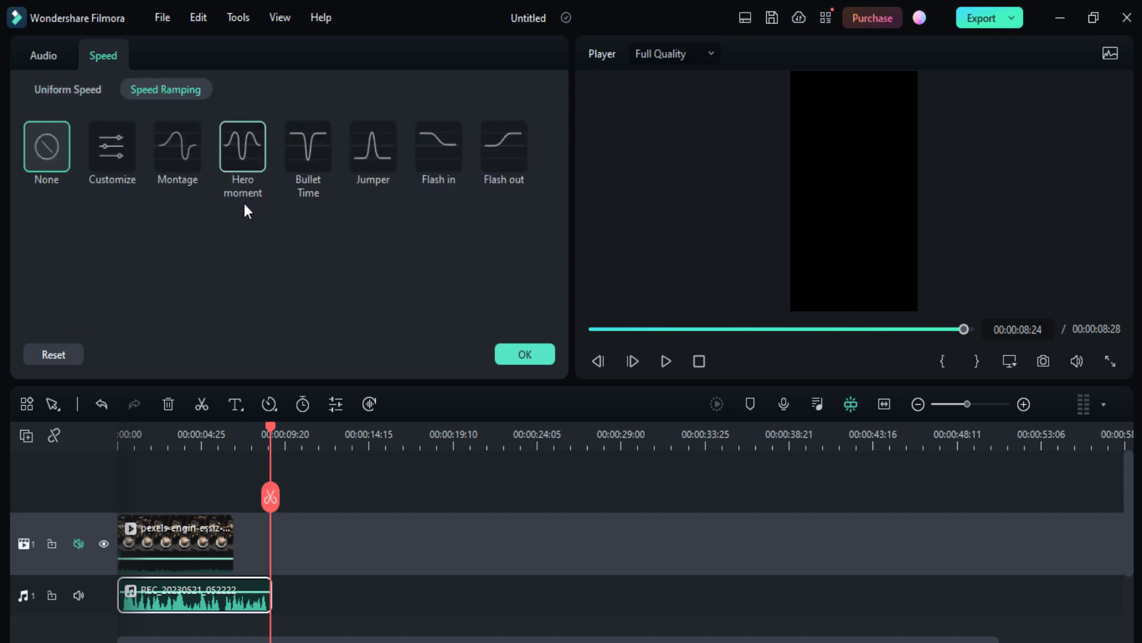
left_click(105, 149)
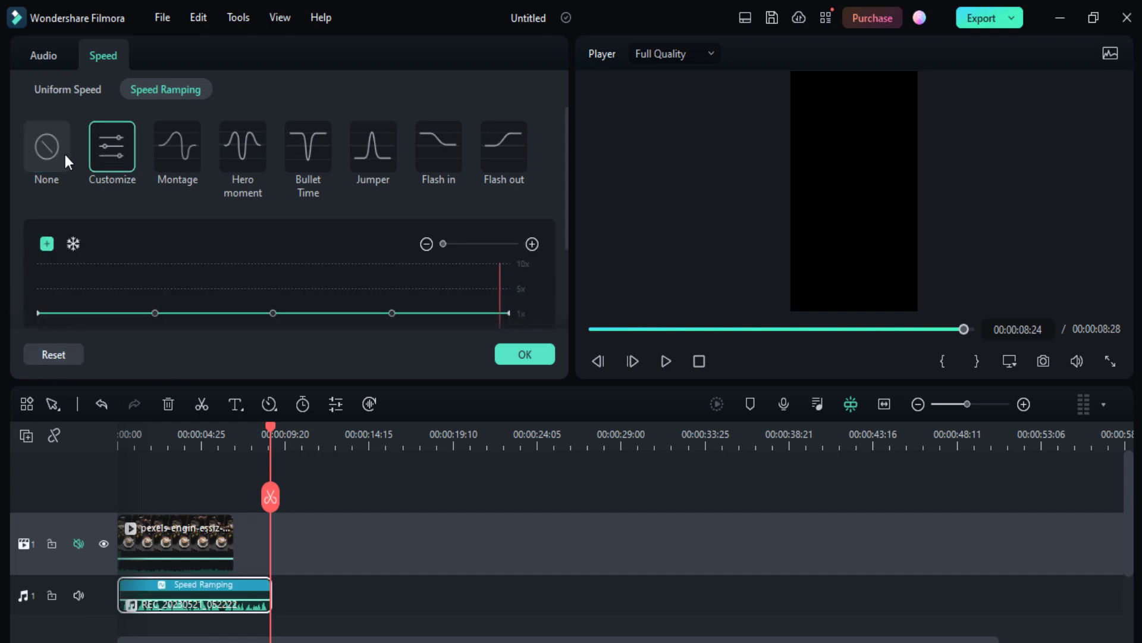
left_click(60, 88)
left_click(38, 48)
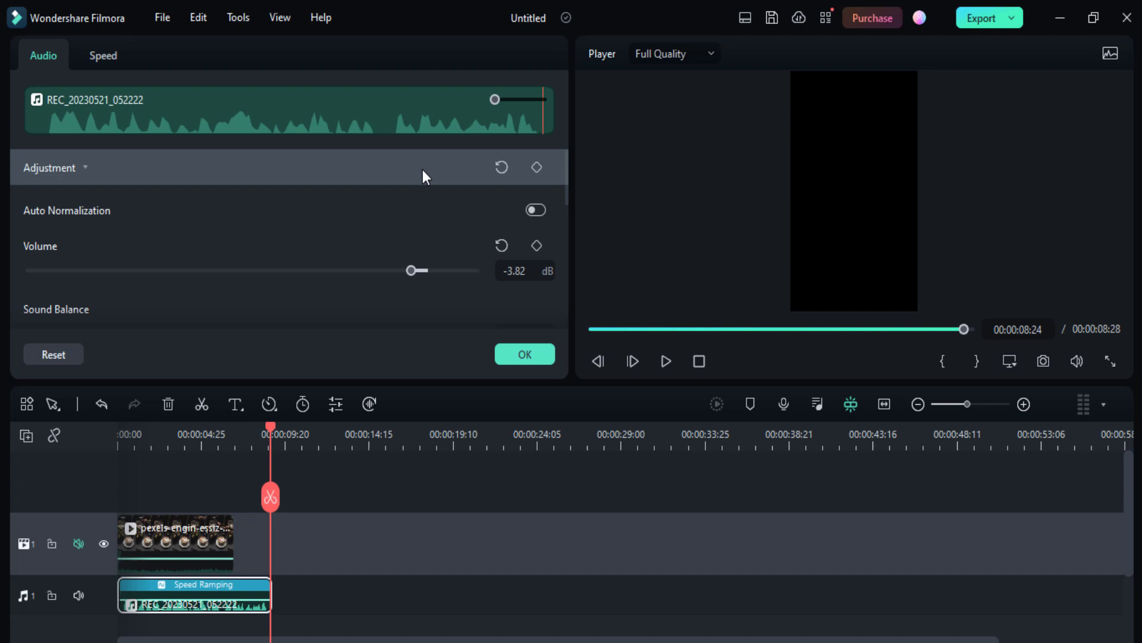